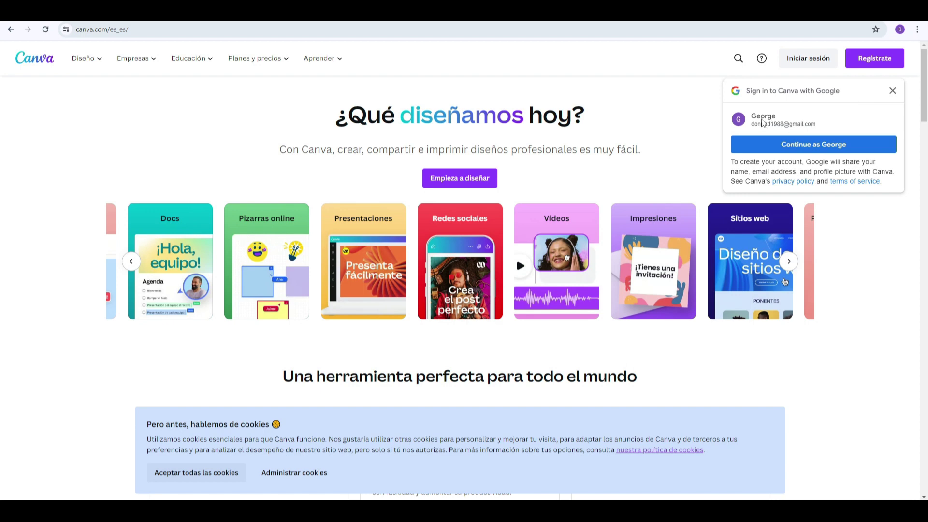
# Step: Sign in to Canva with the suggested Google account and accept all cookies
pyautogui.click(795, 147)
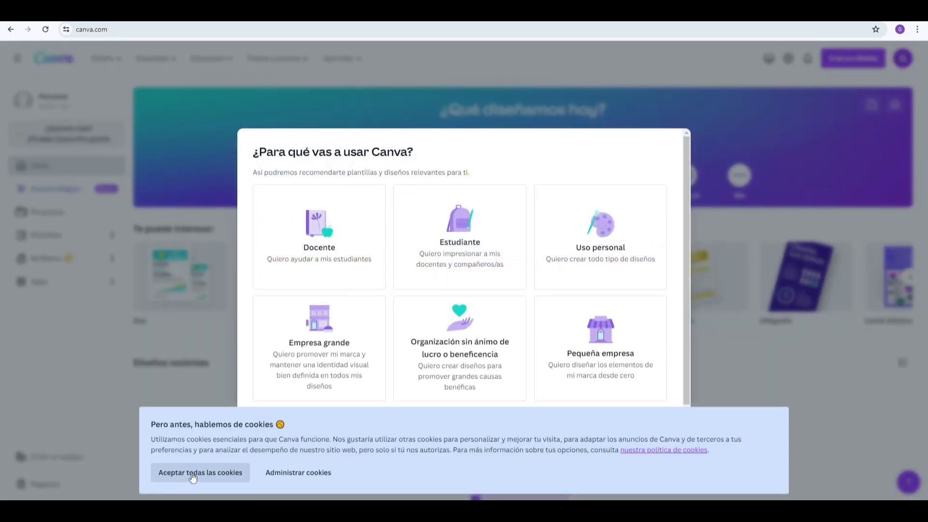
pyautogui.click(200, 477)
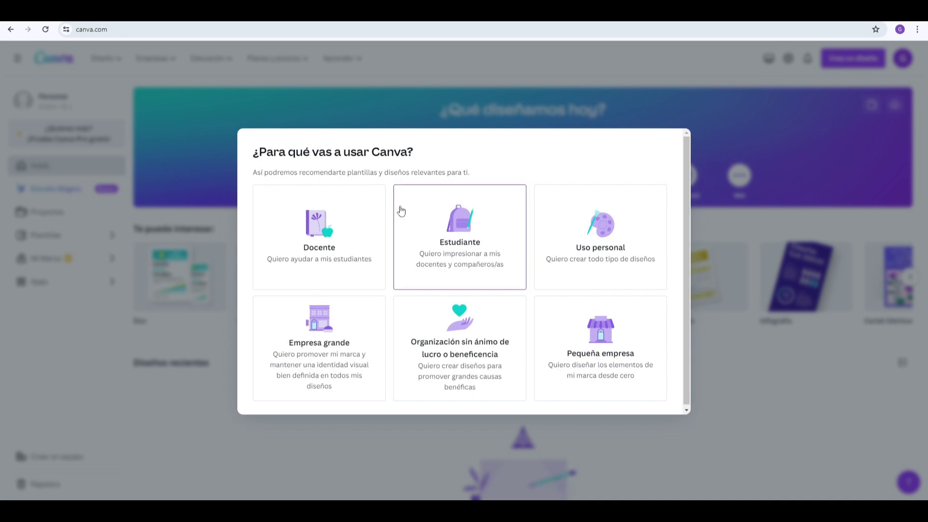
# Step: Complete the onboarding questions as Docente working En otro lugar, and decline the promotional messages
pyautogui.click(323, 235)
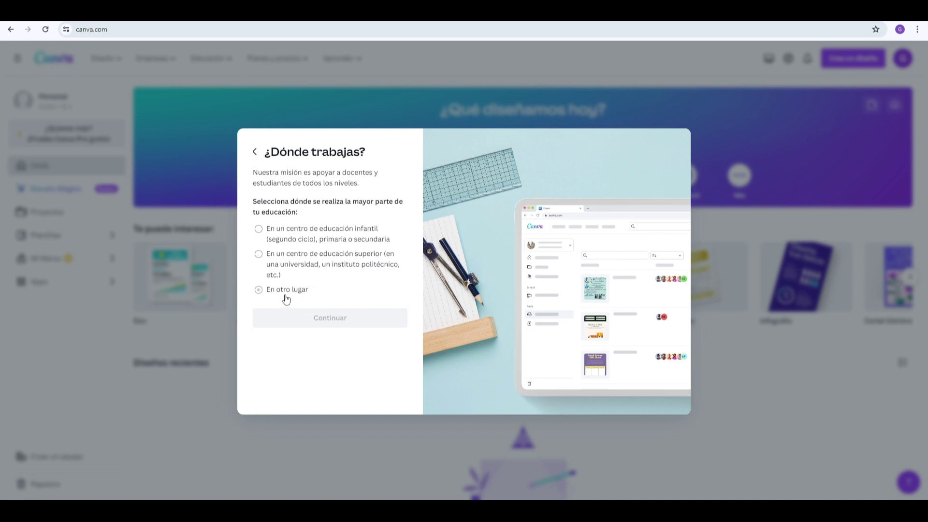
pyautogui.click(259, 293)
pyautogui.click(327, 319)
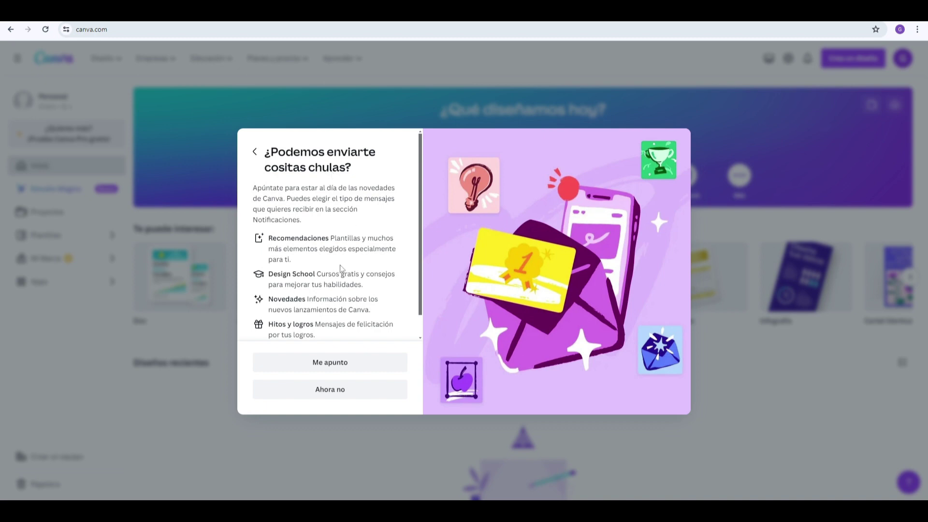
pyautogui.scroll(-1, 332, 284)
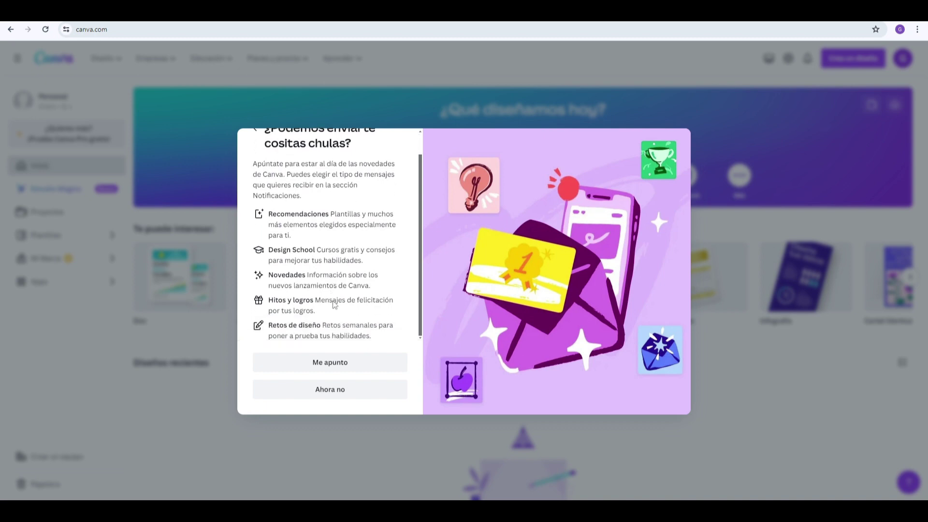
pyautogui.click(326, 392)
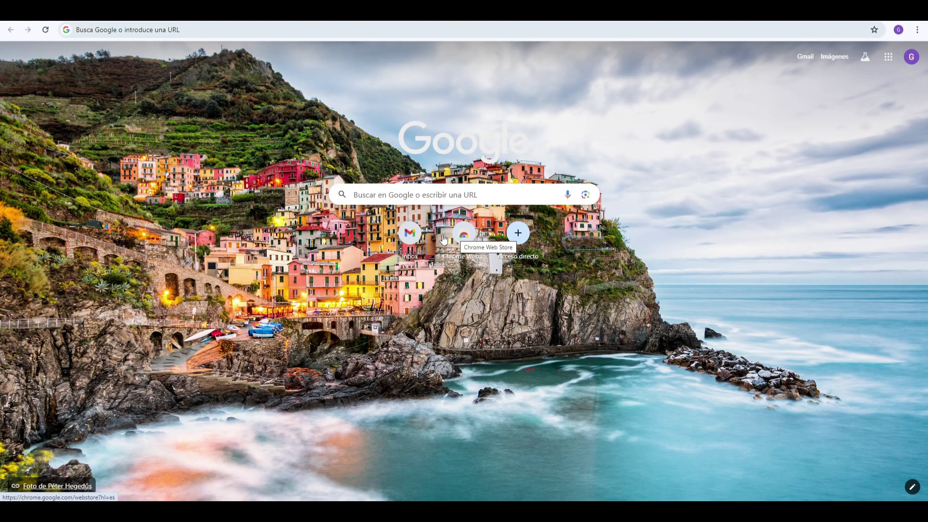
# Step: Search Google for canva and open the official Canva website
pyautogui.click(391, 195)
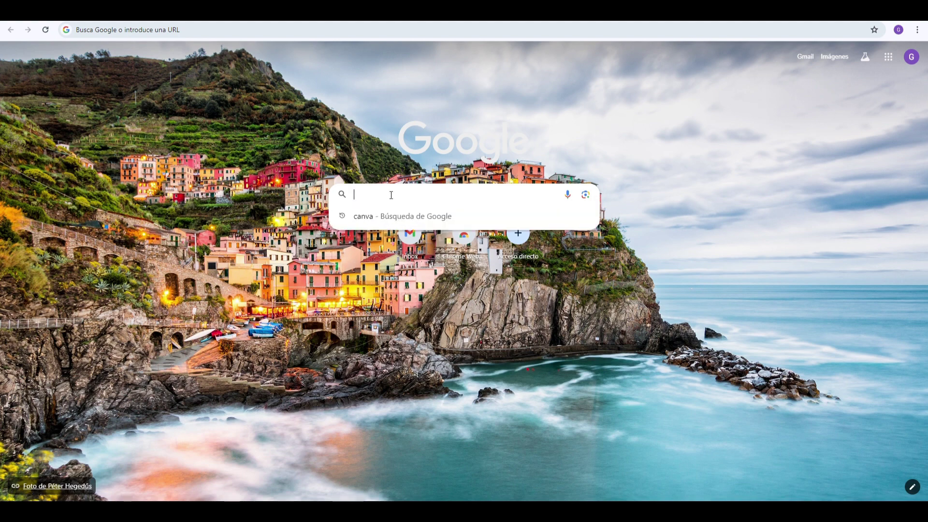
pyautogui.click(368, 217)
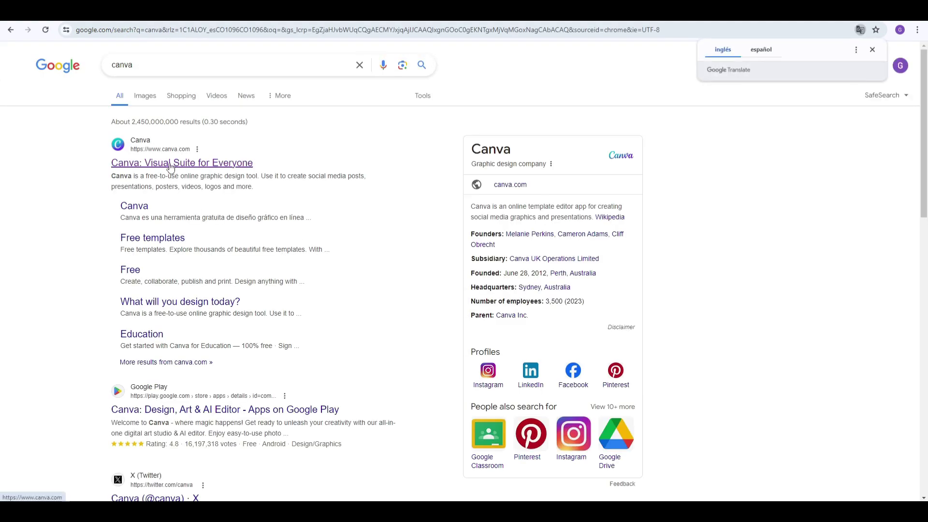
pyautogui.click(170, 164)
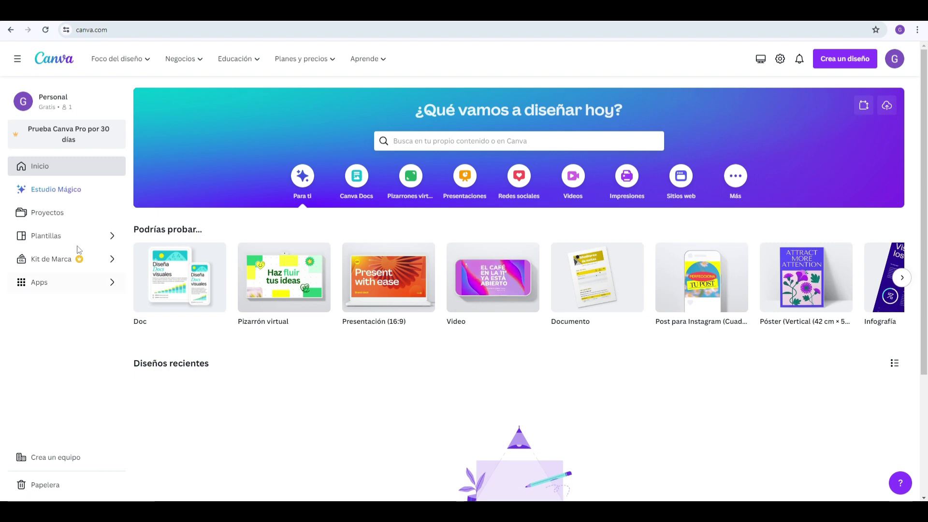
# Step: Open Estudio Mágico and review its AI tools, including text, transformation, image and video generation, photo editing and the featured AI apps
pyautogui.click(61, 194)
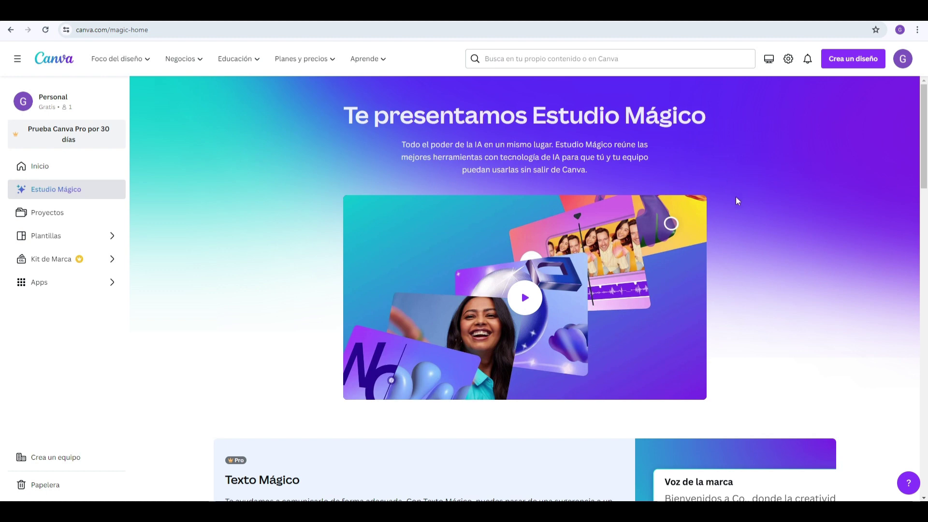
pyautogui.scroll(-4, 736, 198)
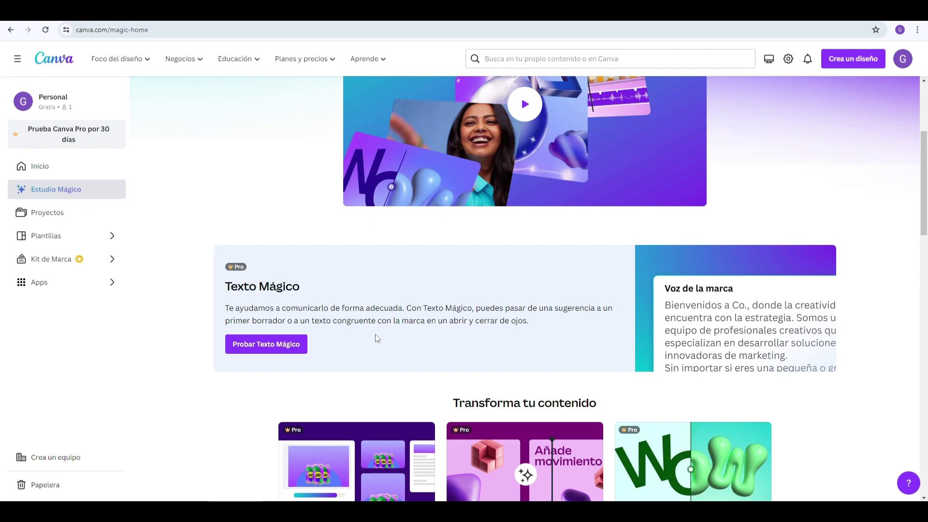
pyautogui.scroll(-2, 377, 337)
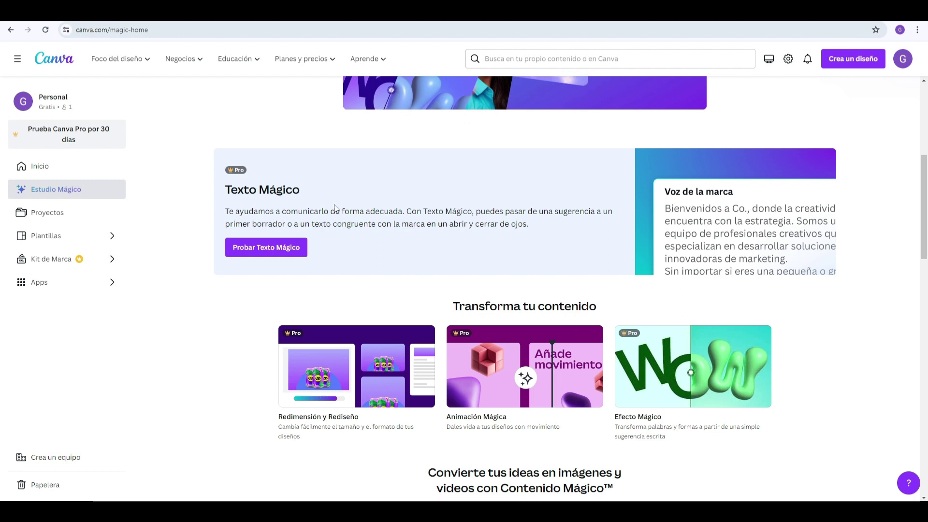
pyautogui.scroll(-3, 481, 246)
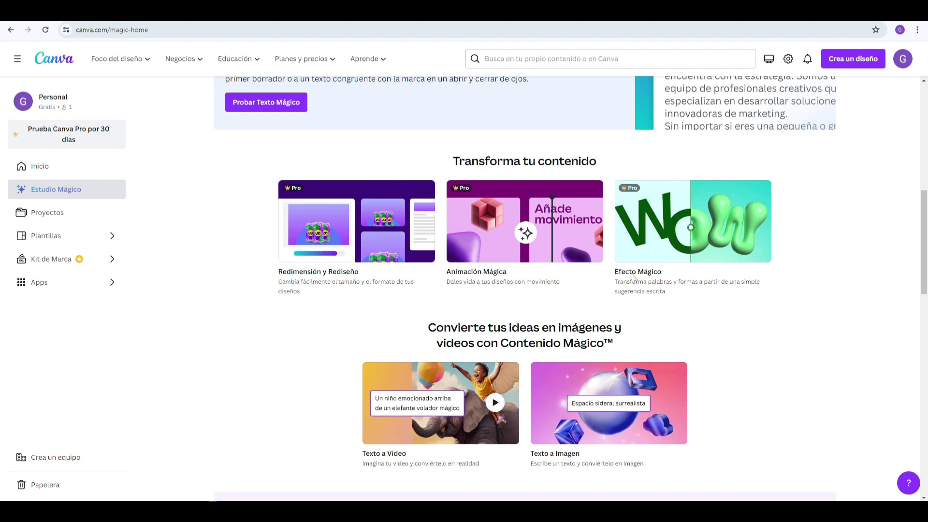
pyautogui.scroll(-4, 775, 355)
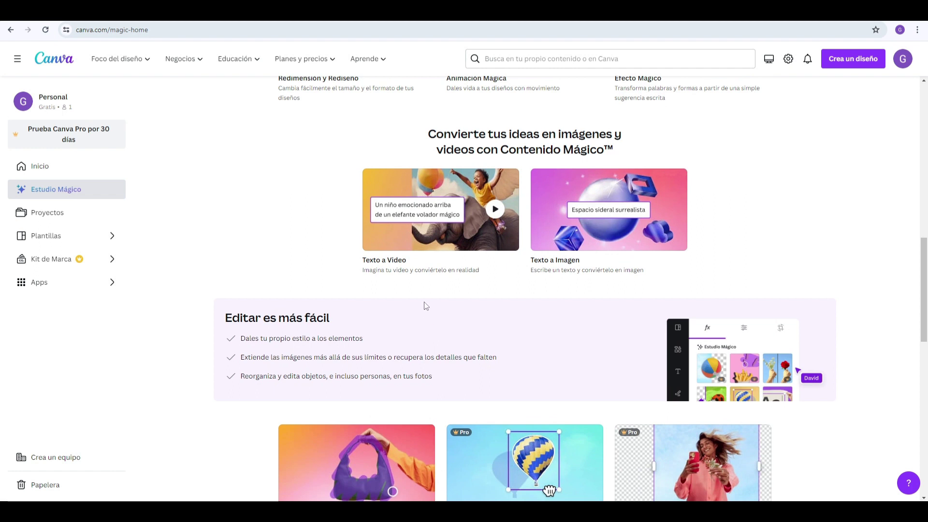
pyautogui.scroll(-4, 426, 306)
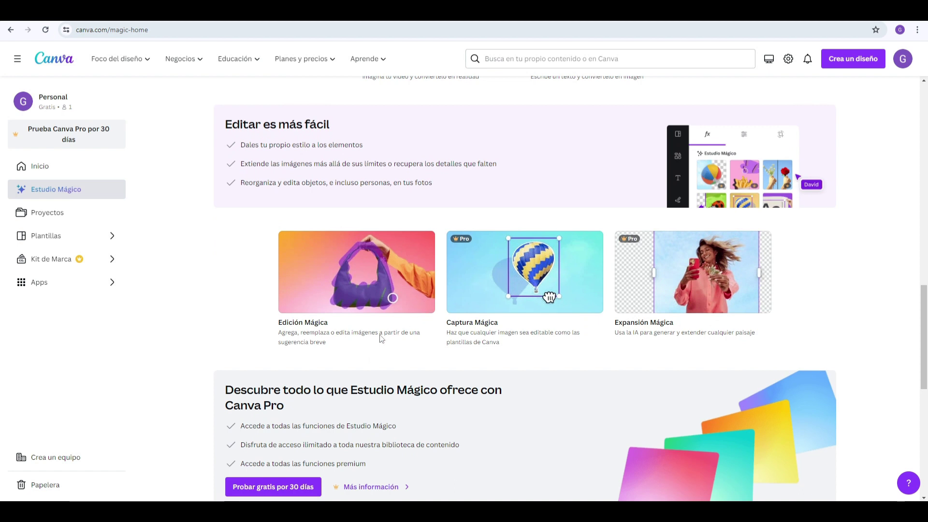
pyautogui.scroll(-3, 540, 362)
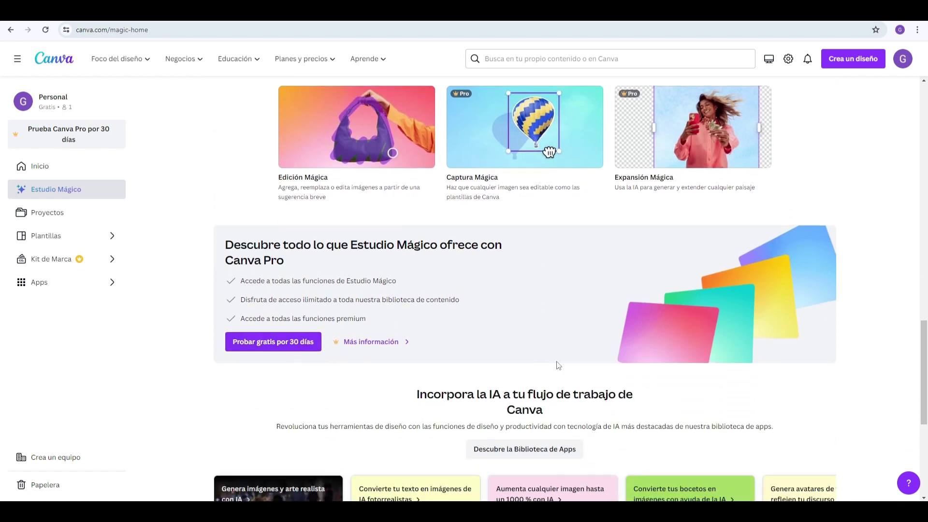
pyautogui.scroll(-4, 557, 364)
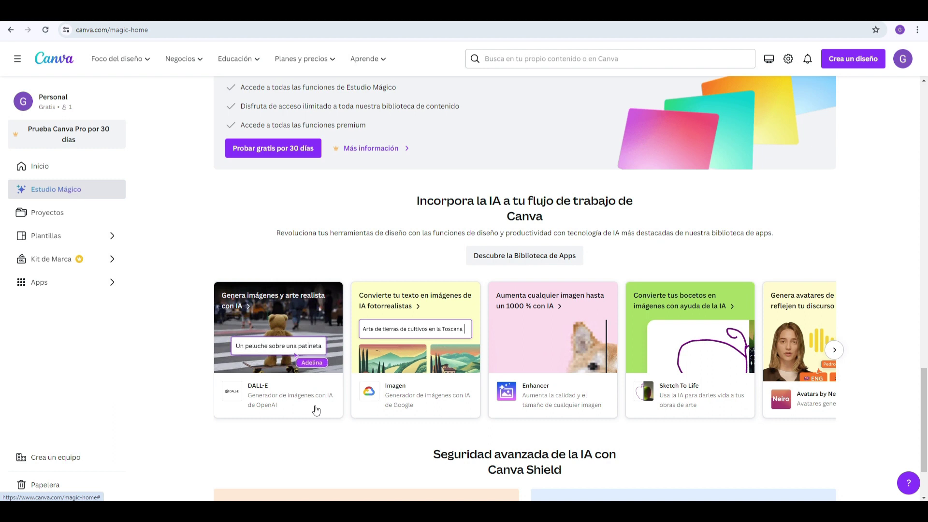
pyautogui.click(836, 350)
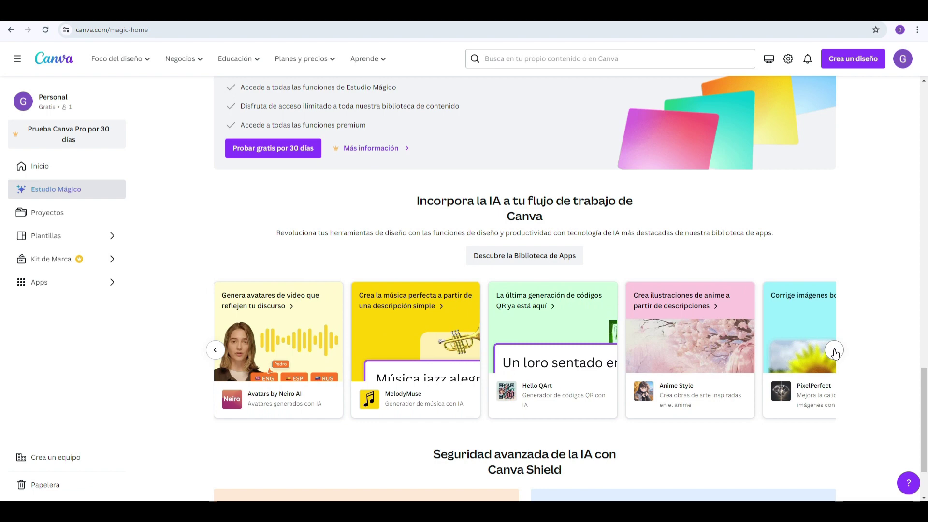
pyautogui.scroll(7, 861, 340)
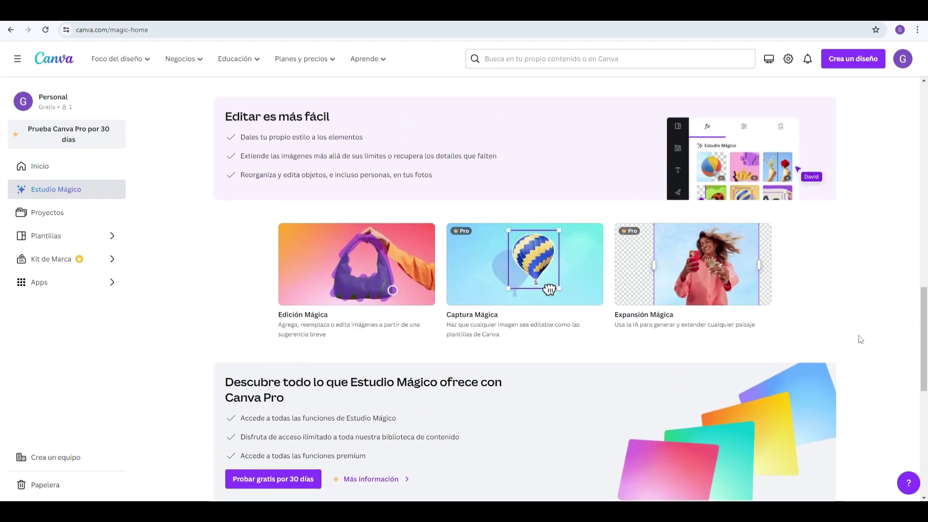
pyautogui.scroll(6, 860, 339)
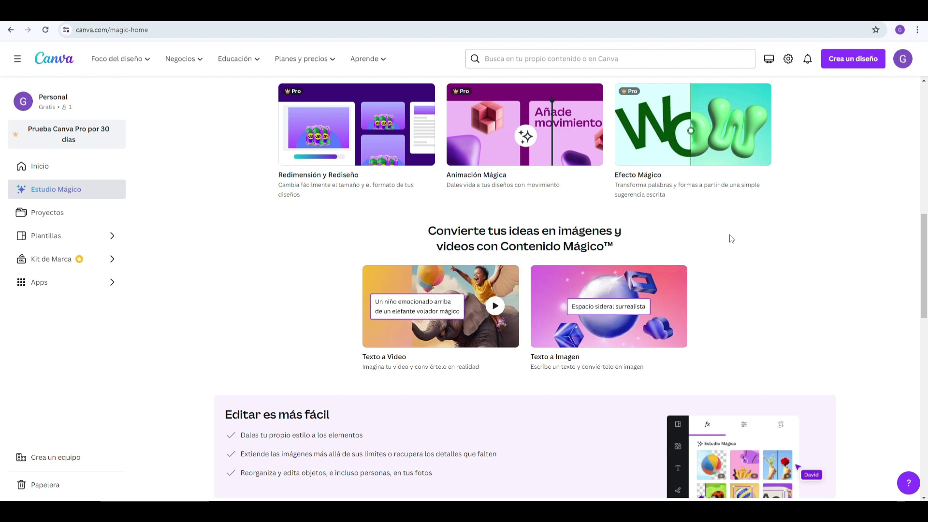
# Step: Set the account language to English (US) in the account settings
pyautogui.click(901, 60)
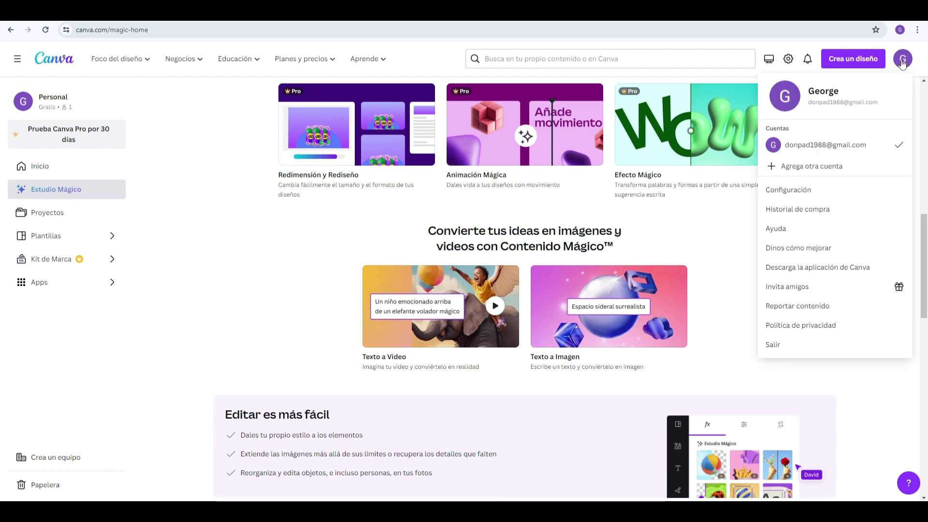
pyautogui.click(781, 189)
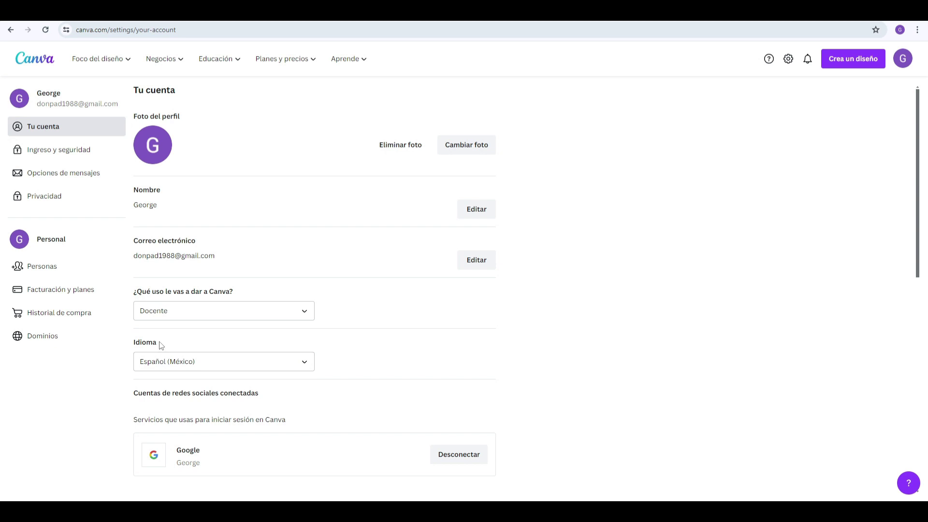
pyautogui.click(305, 368)
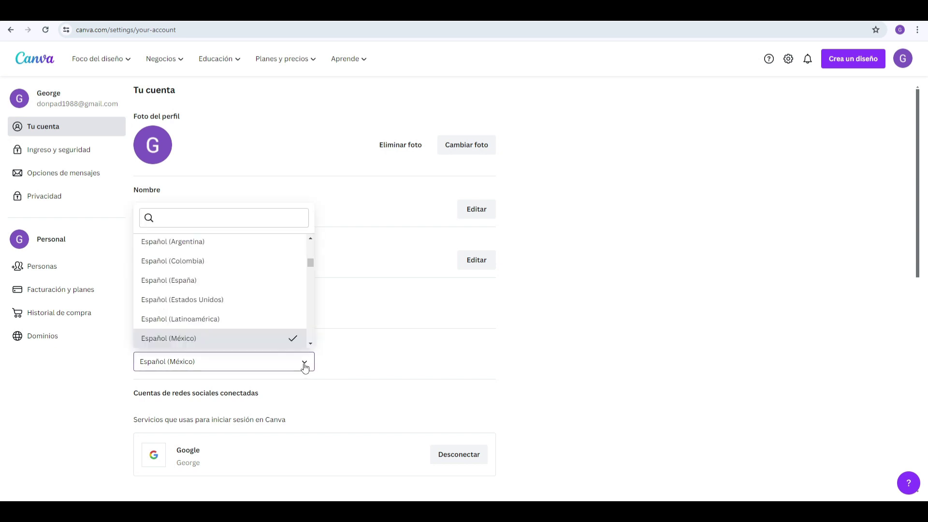
pyautogui.scroll(2, 263, 309)
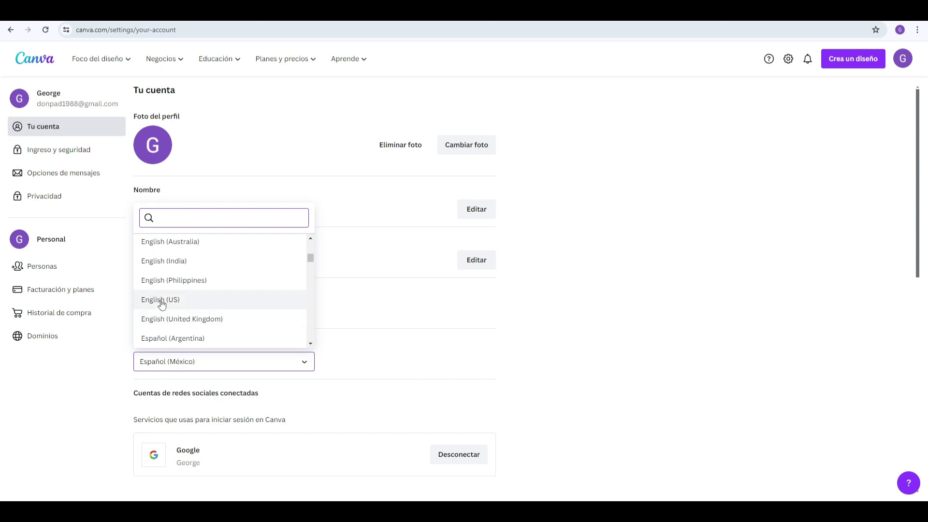
pyautogui.click(162, 301)
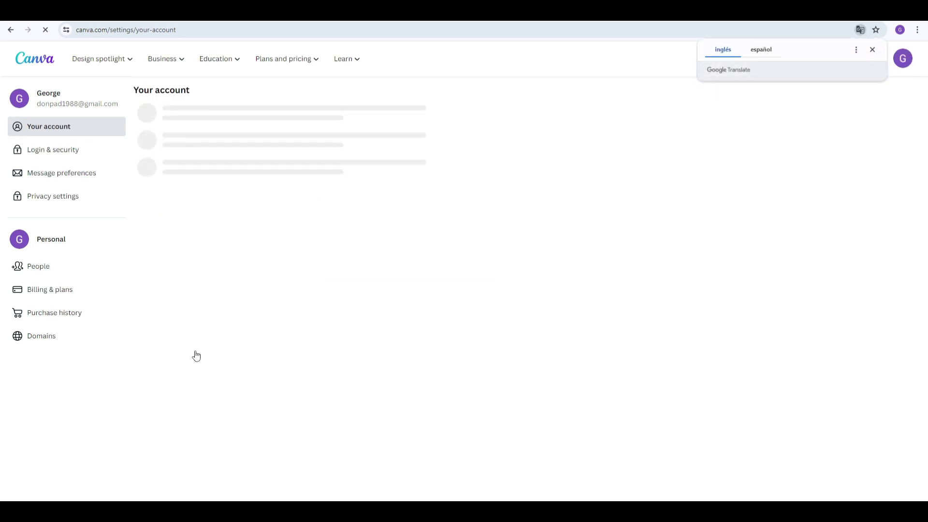
# Step: Return to the home page, go to Magic Studio and open the Magic Design introduction
pyautogui.click(34, 64)
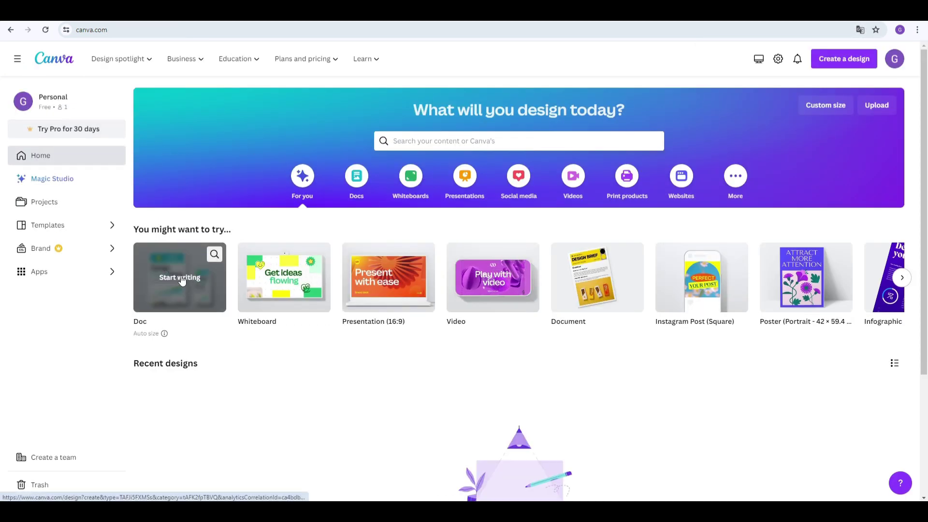
pyautogui.click(43, 183)
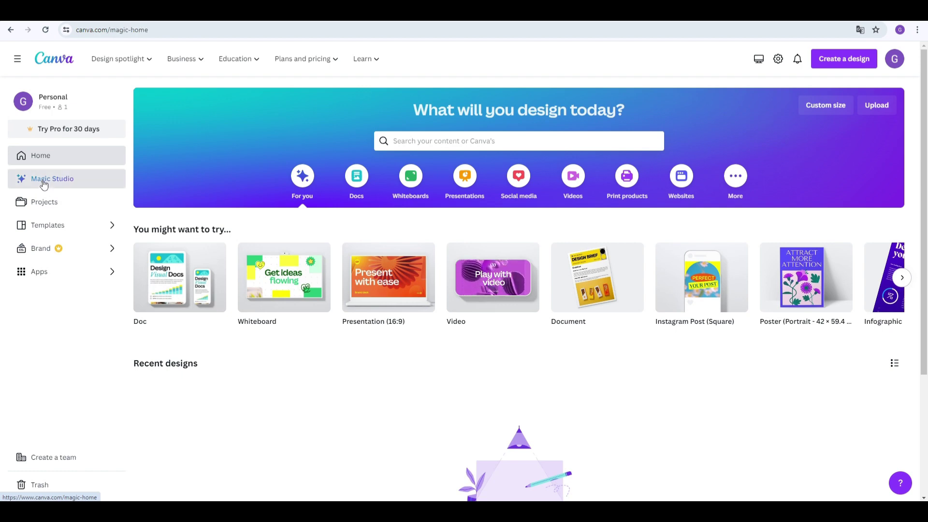
pyautogui.scroll(-2, 258, 178)
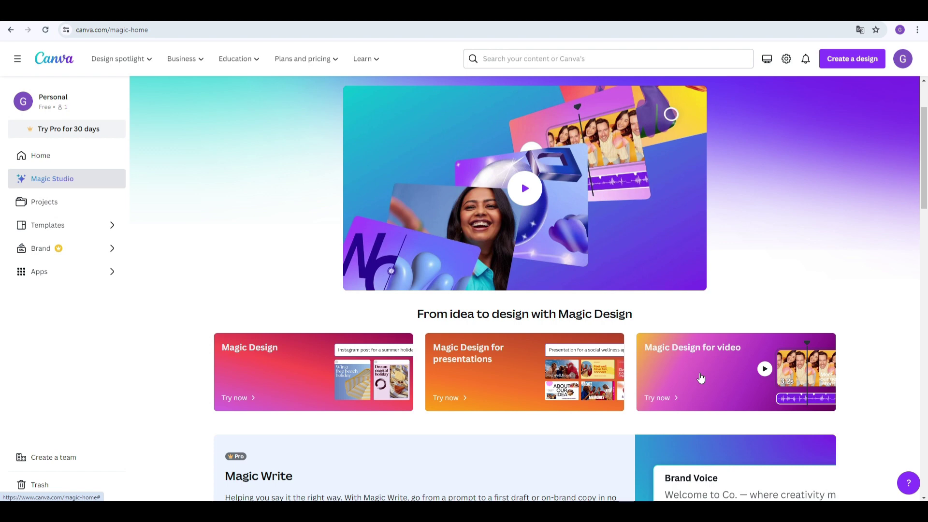
pyautogui.scroll(-1, 701, 377)
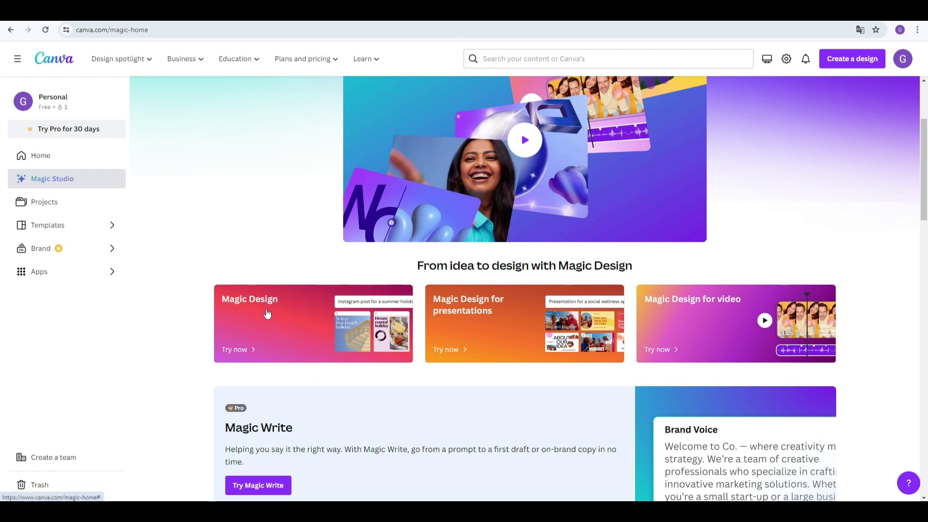
pyautogui.click(307, 328)
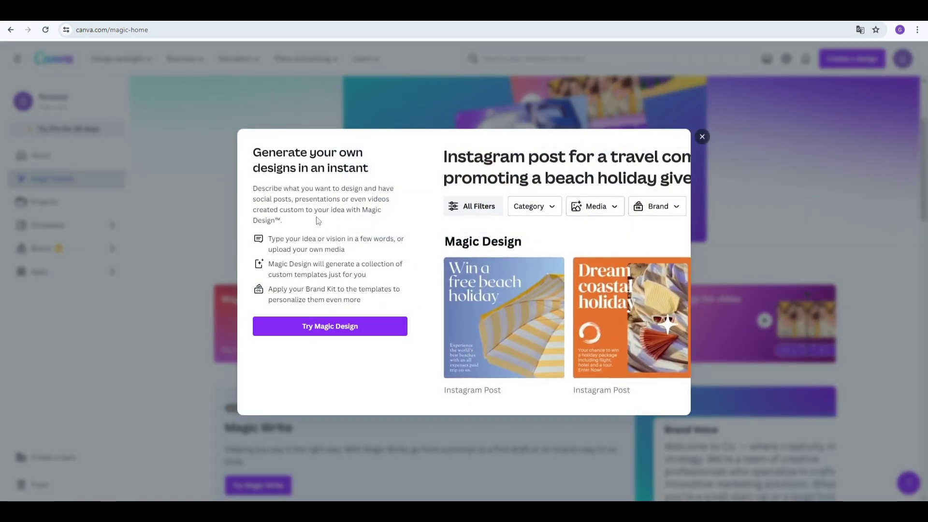
pyautogui.click(663, 210)
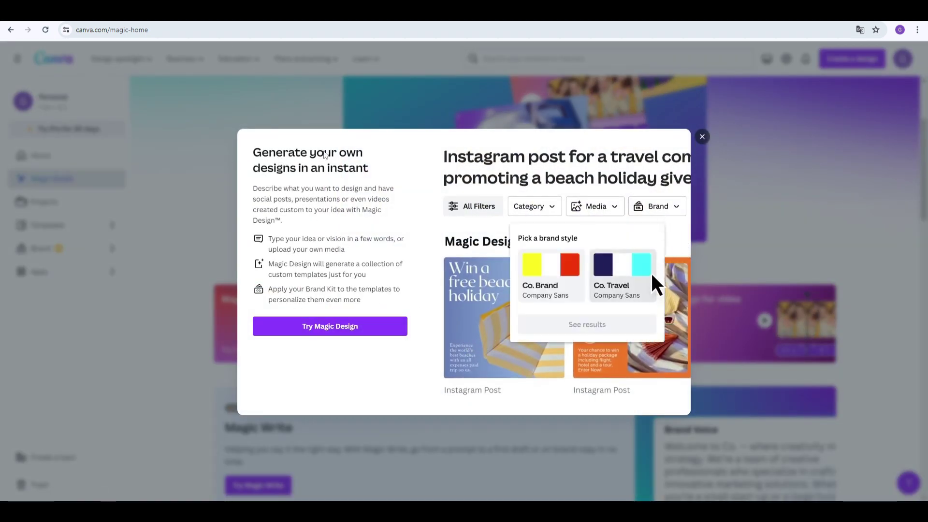
pyautogui.click(639, 280)
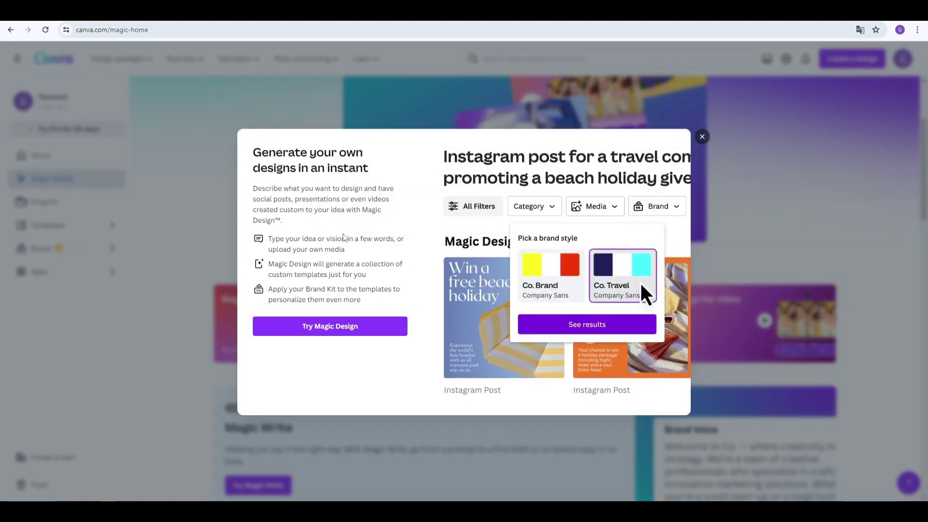
pyautogui.click(624, 322)
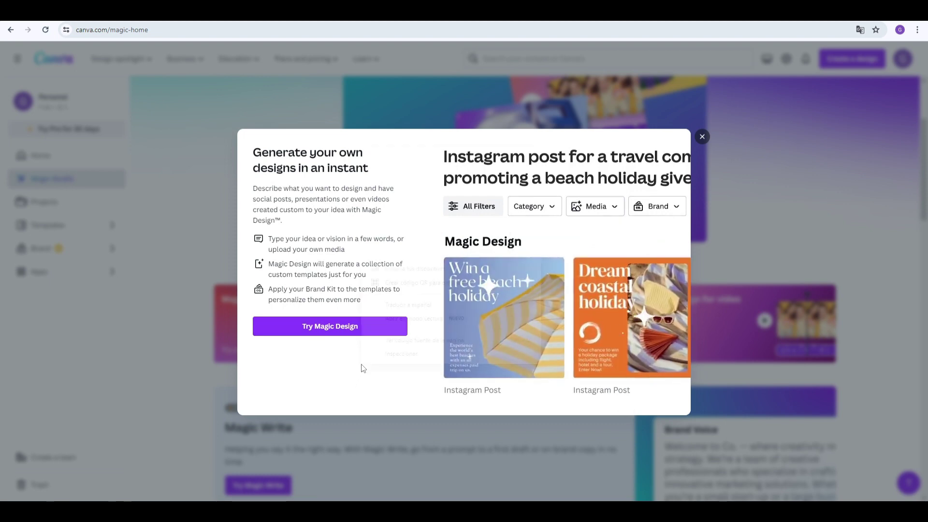
# Step: Translate the page with the Magic Design introduction into Spanish using the browser's translation
pyautogui.rightClick(363, 369)
pyautogui.click(664, 214)
pyautogui.click(421, 306)
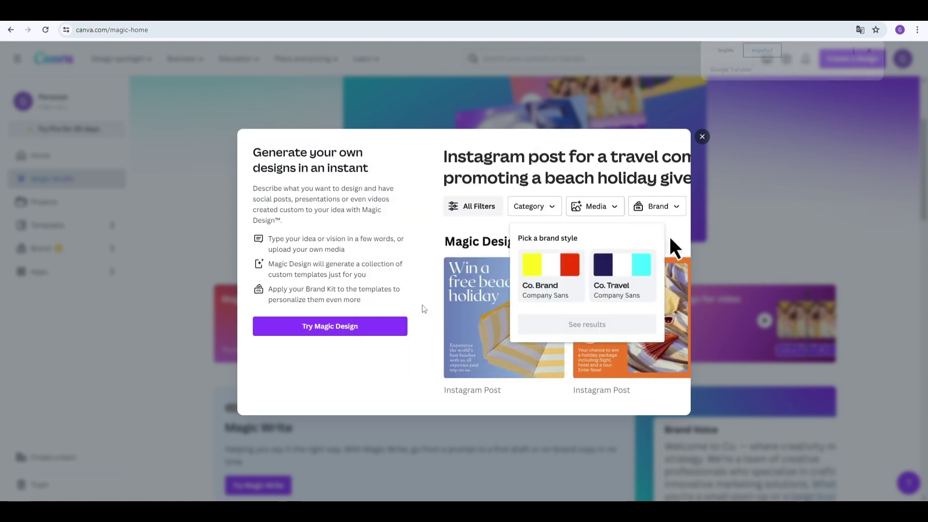
pyautogui.click(640, 283)
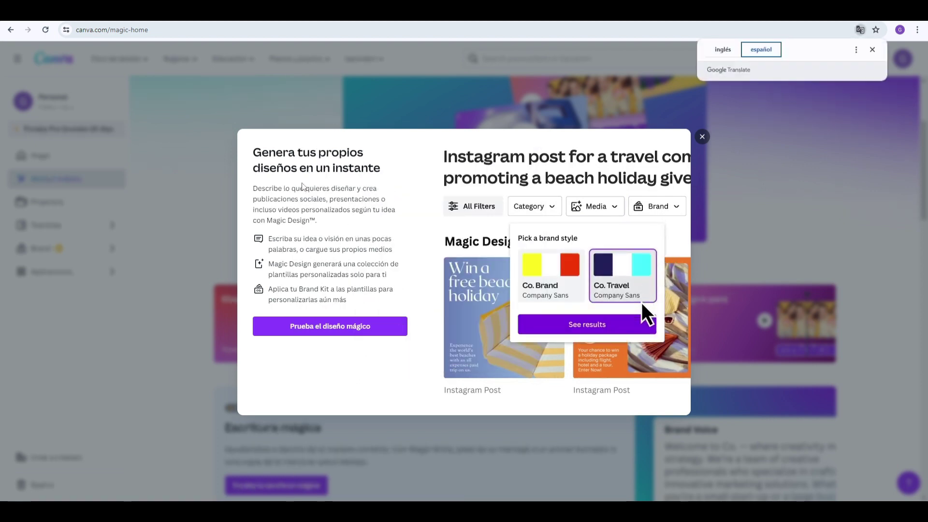
pyautogui.click(625, 321)
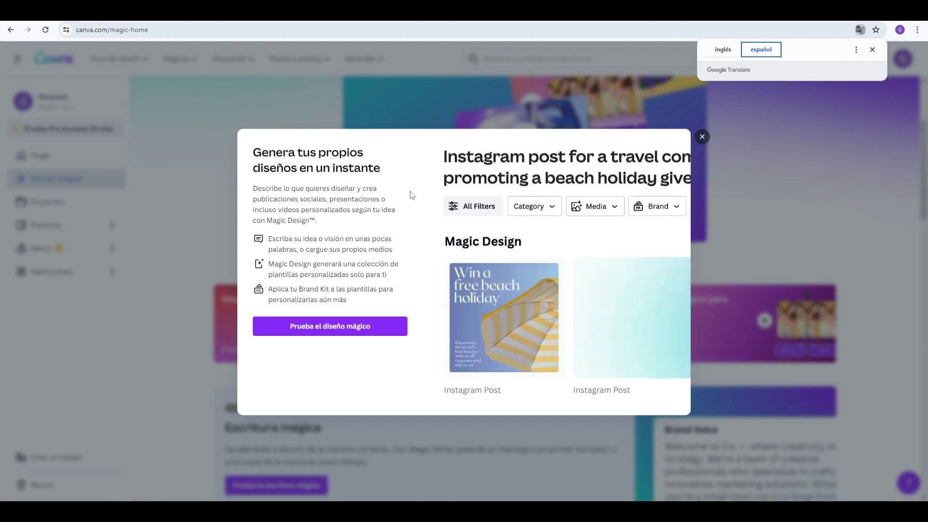
pyautogui.click(669, 208)
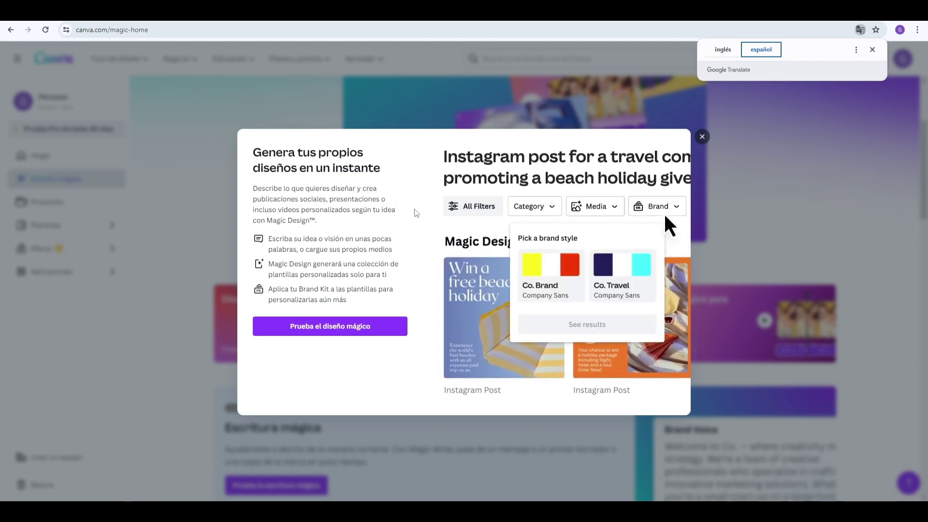
pyautogui.click(639, 279)
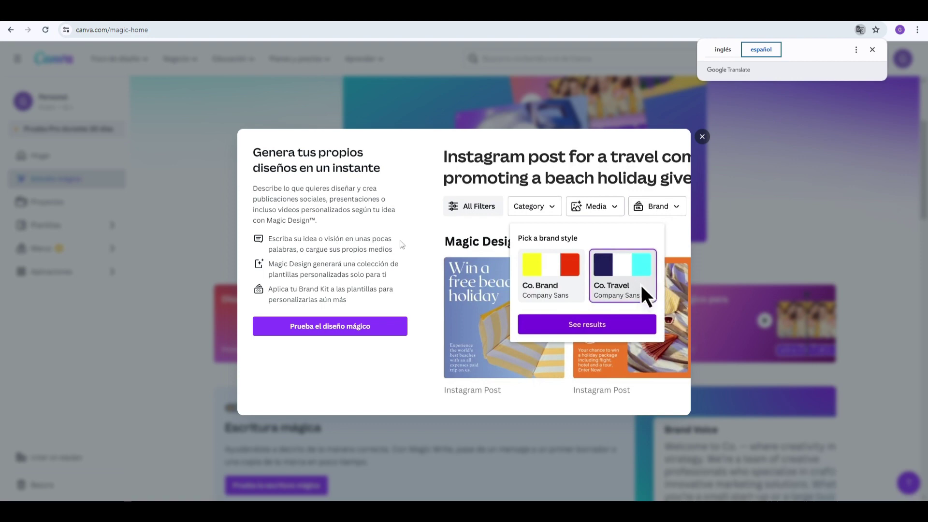
pyautogui.click(624, 321)
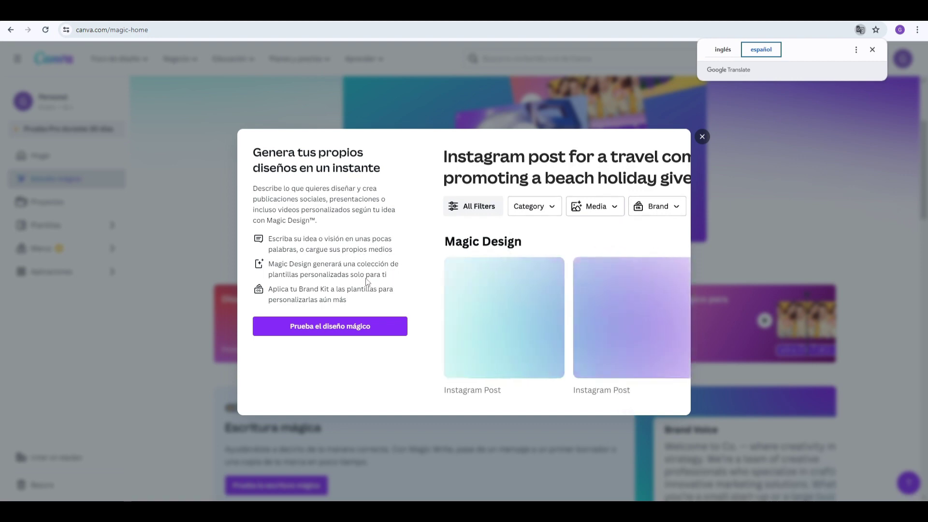
pyautogui.click(663, 211)
pyautogui.click(645, 280)
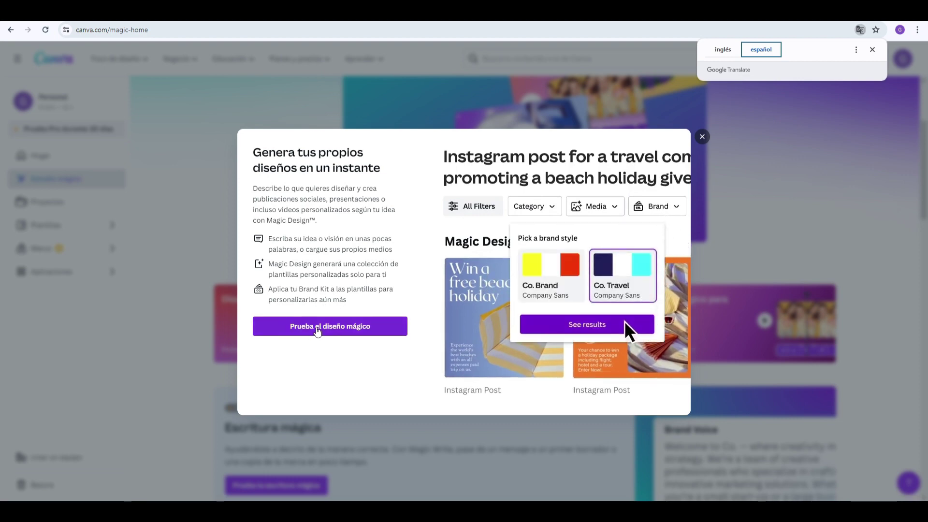
# Step: Start Magic Design for a Presentation (16:9) and filter the presentation templates by price to Gratis
pyautogui.click(315, 333)
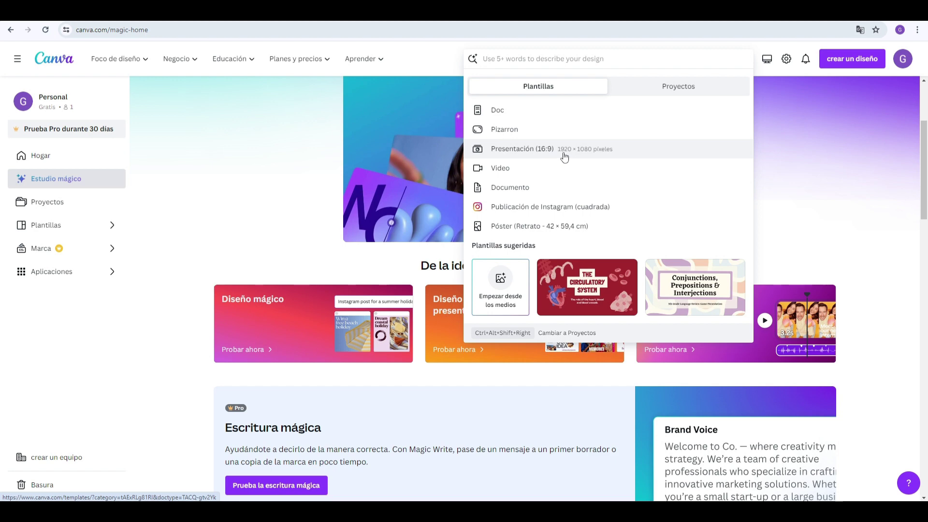
pyautogui.click(589, 151)
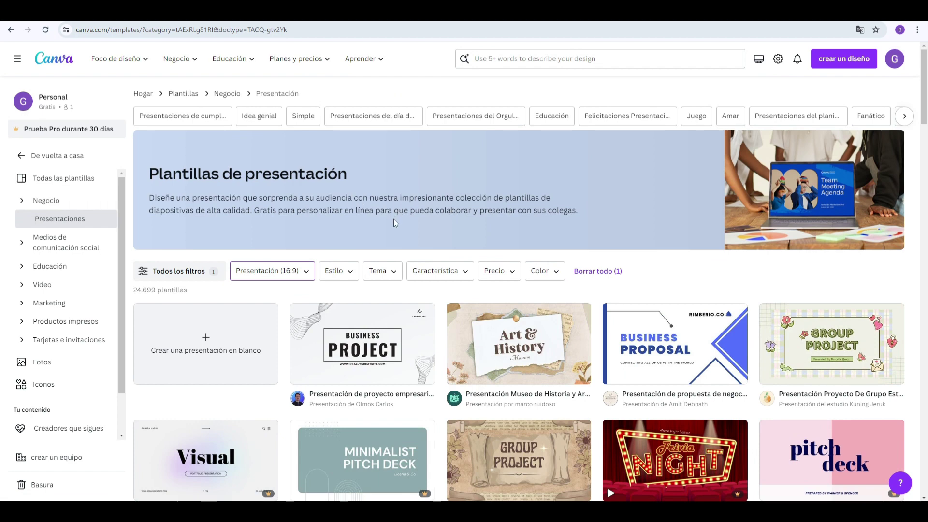
pyautogui.scroll(-1, 404, 216)
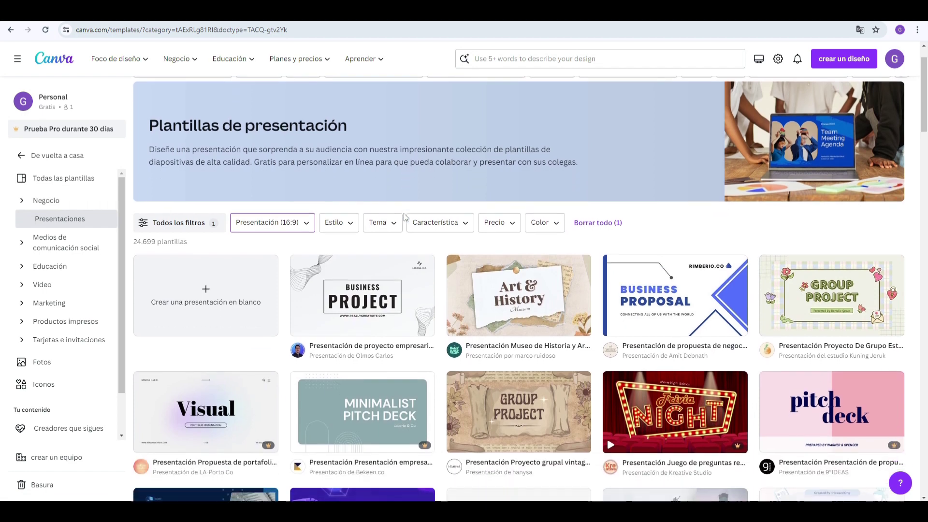
pyautogui.scroll(-1, 405, 217)
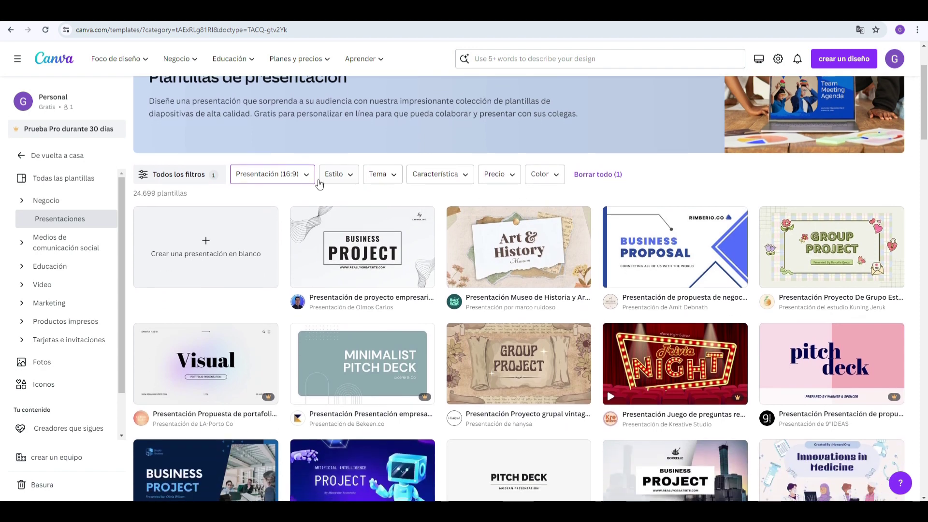
pyautogui.click(352, 178)
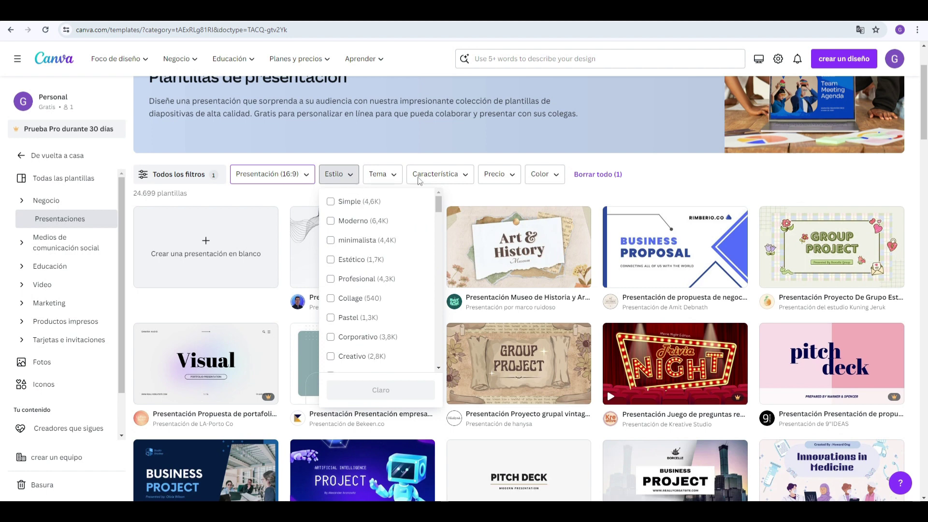
pyautogui.click(512, 177)
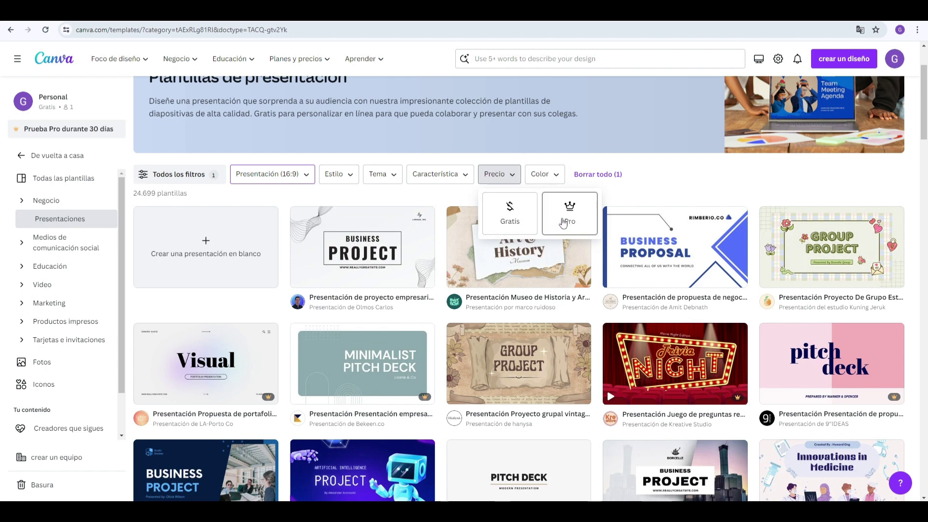
pyautogui.click(506, 215)
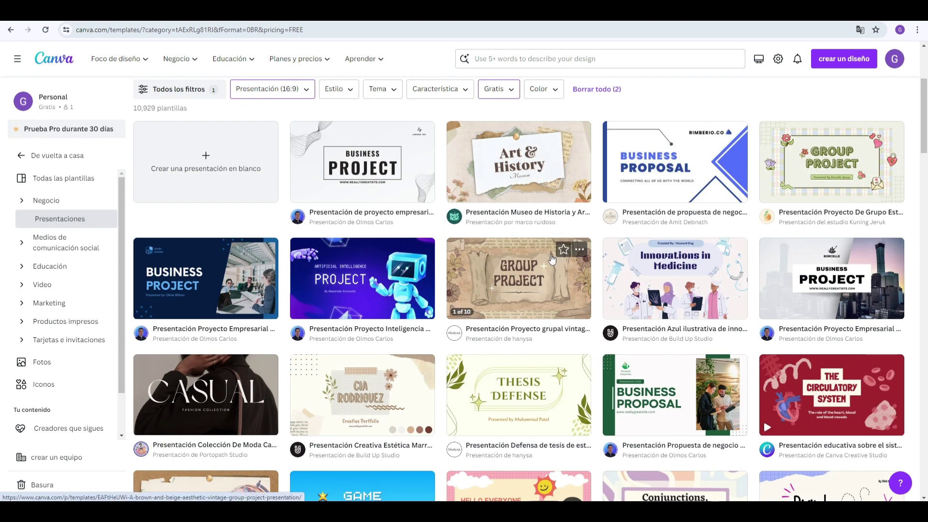
# Step: Browse the free presentation templates and examine the options of the Estilo, Tema and Característica filters
pyautogui.scroll(-3, 552, 260)
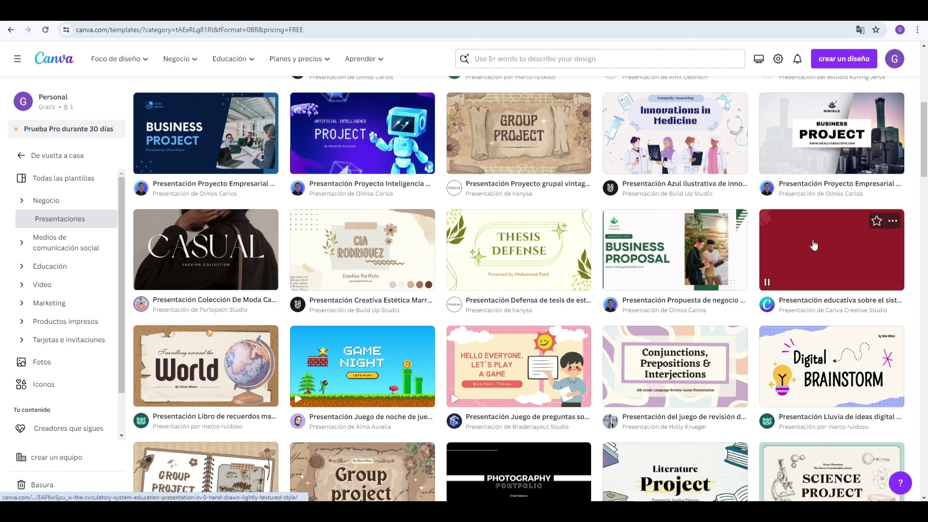
pyautogui.scroll(5, 428, 208)
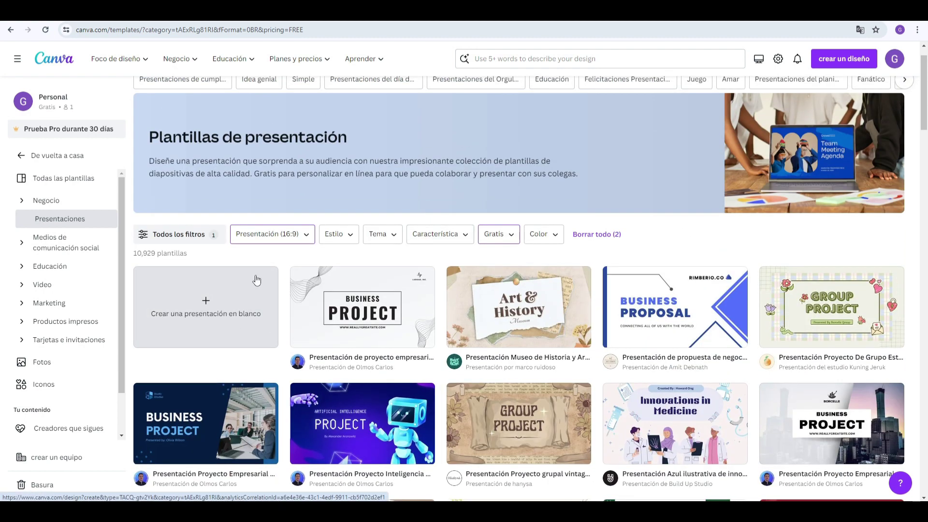
pyautogui.click(352, 239)
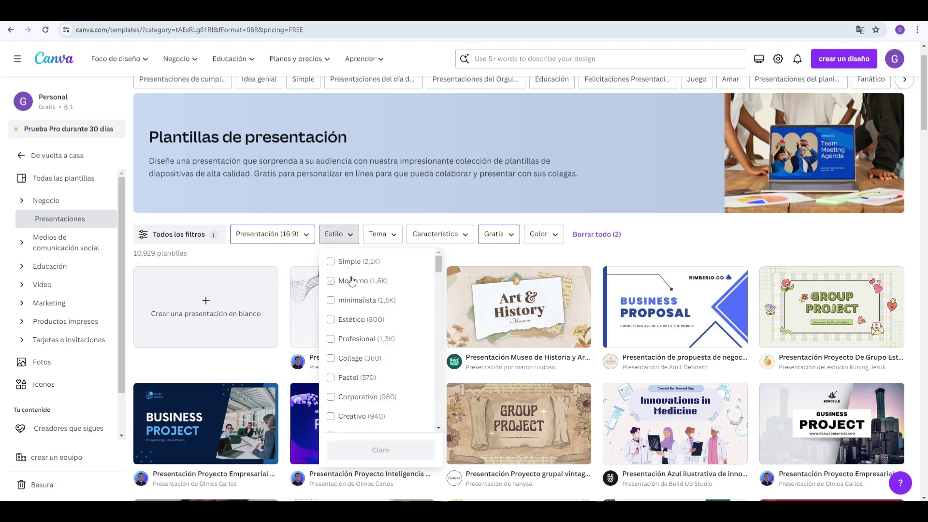
pyautogui.click(395, 237)
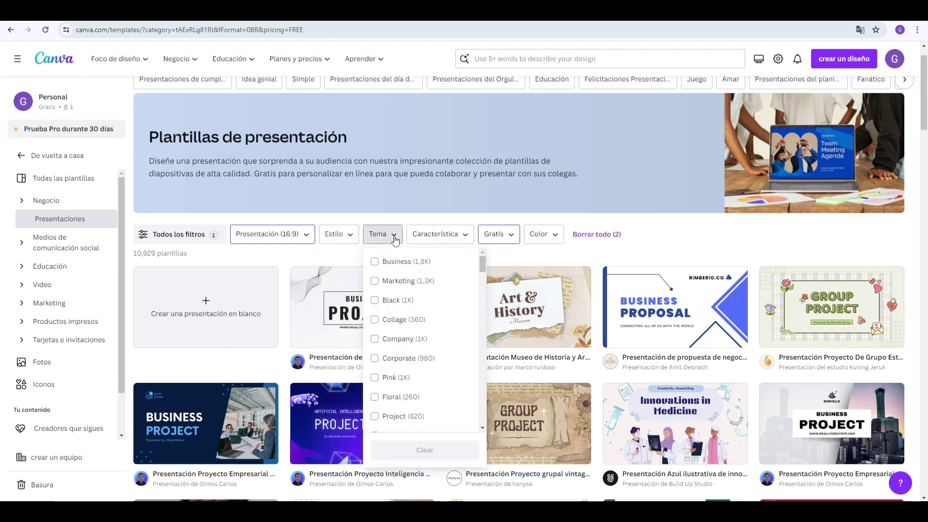
pyautogui.click(463, 238)
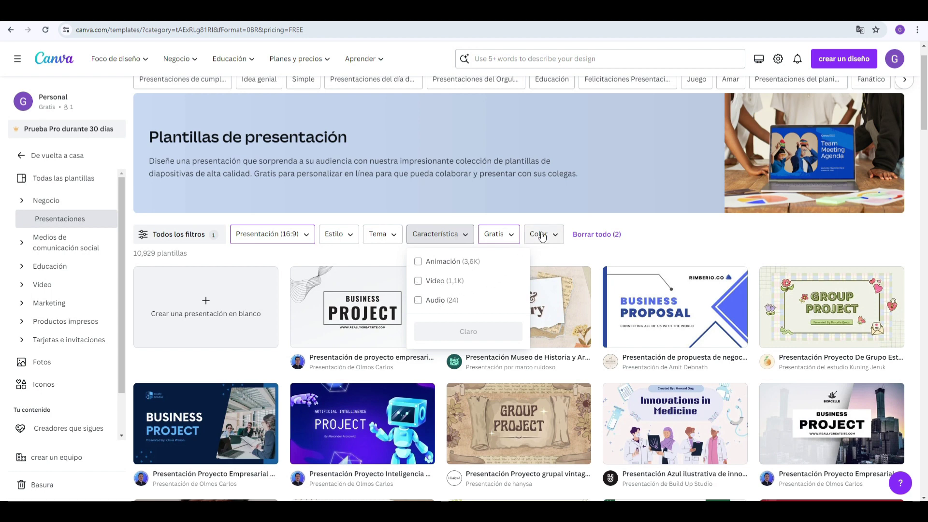
# Step: Create a blank presentation, dismiss the presentation tips banner and skip the introductory tour
pyautogui.click(207, 306)
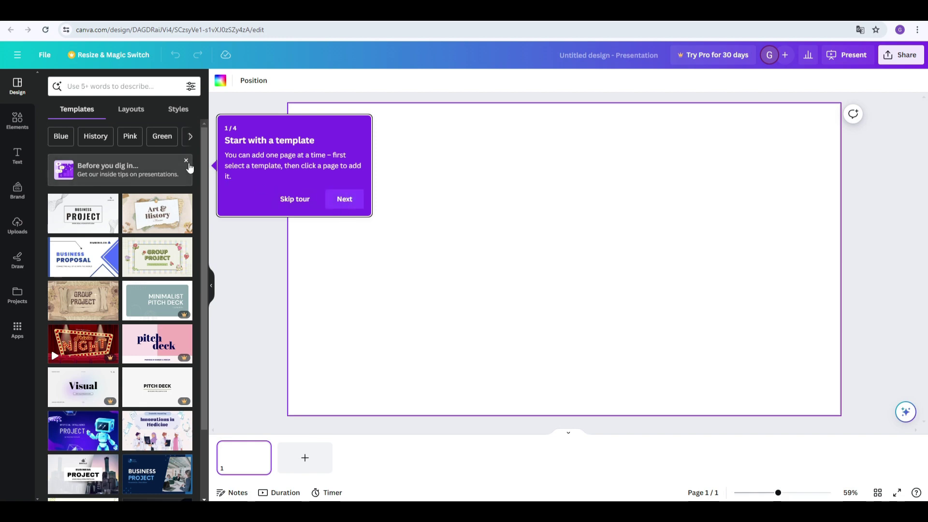
pyautogui.click(185, 162)
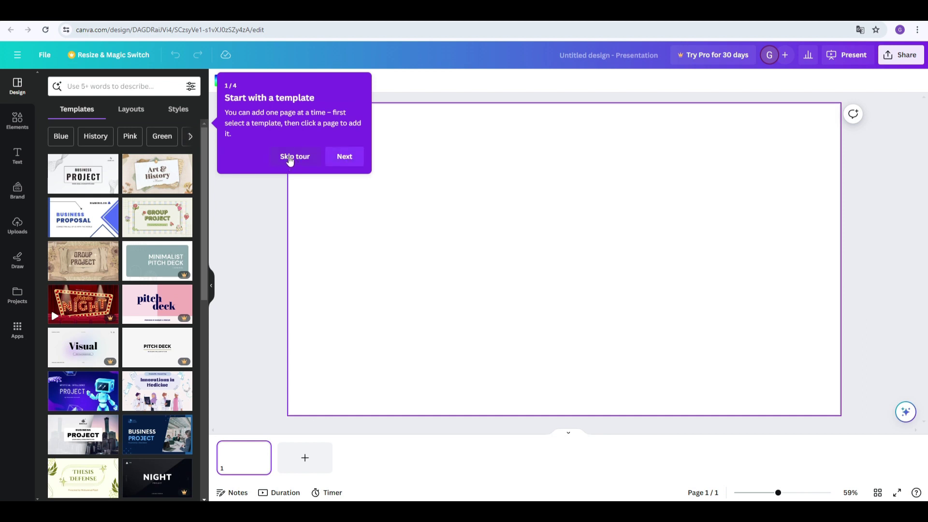
pyautogui.click(290, 158)
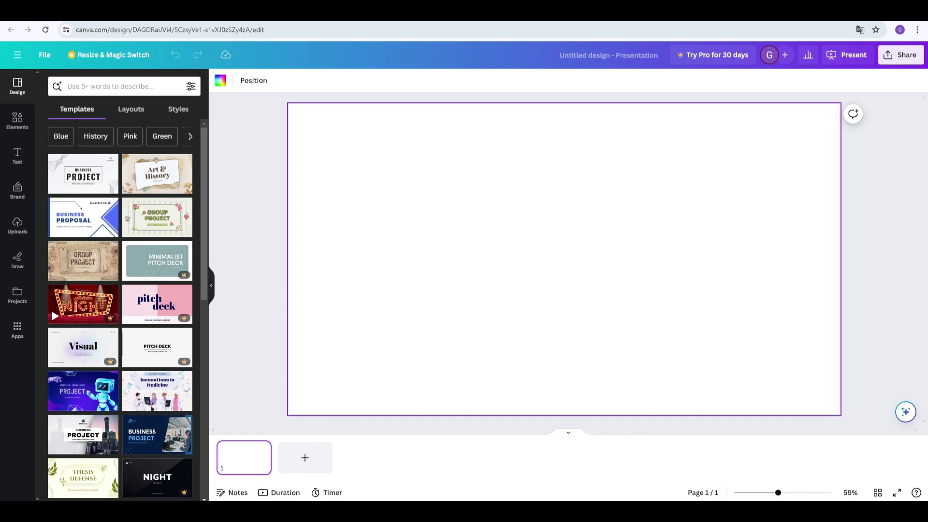
# Step: Switch to the text editor, copy the prompt "Una presentación con diapositivas sobre como hace el pan." and return to the blank presentation
pyautogui.hotkey('alt', 'Tab')
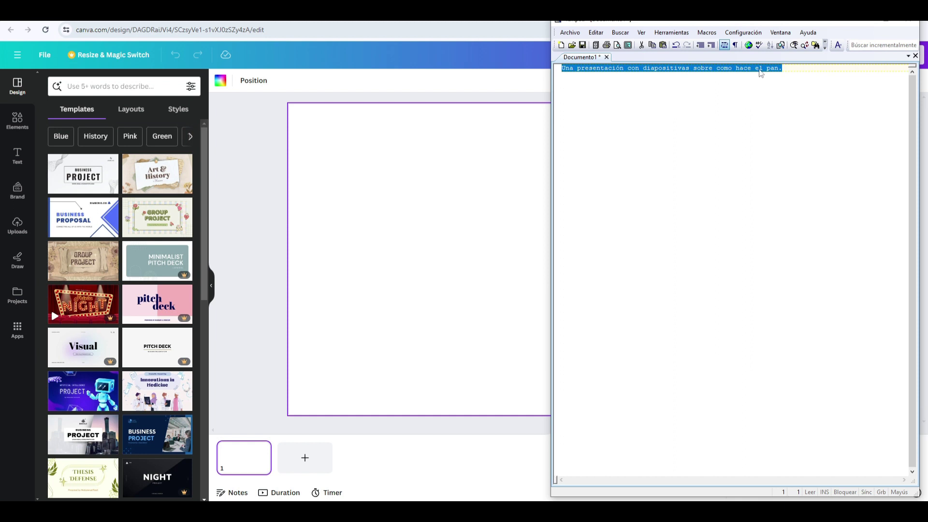
pyautogui.rightClick(757, 70)
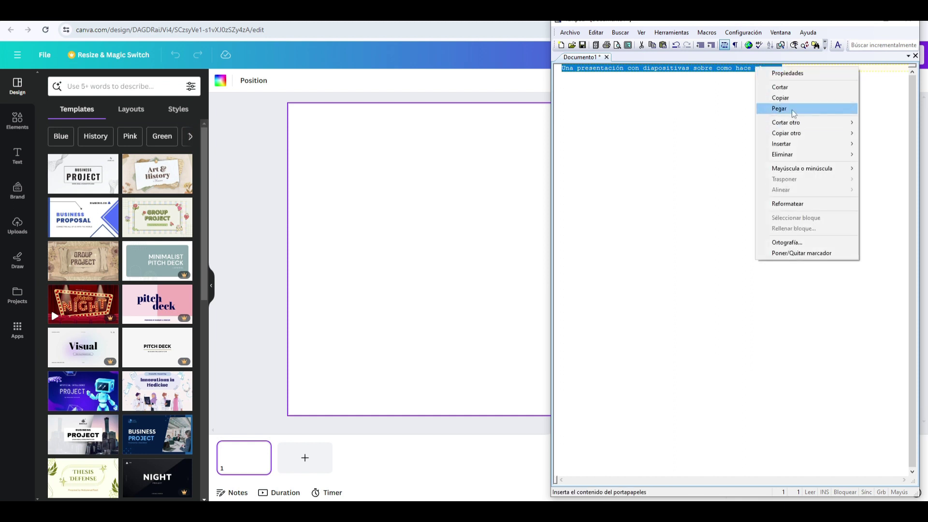
pyautogui.click(783, 95)
pyautogui.click(881, 26)
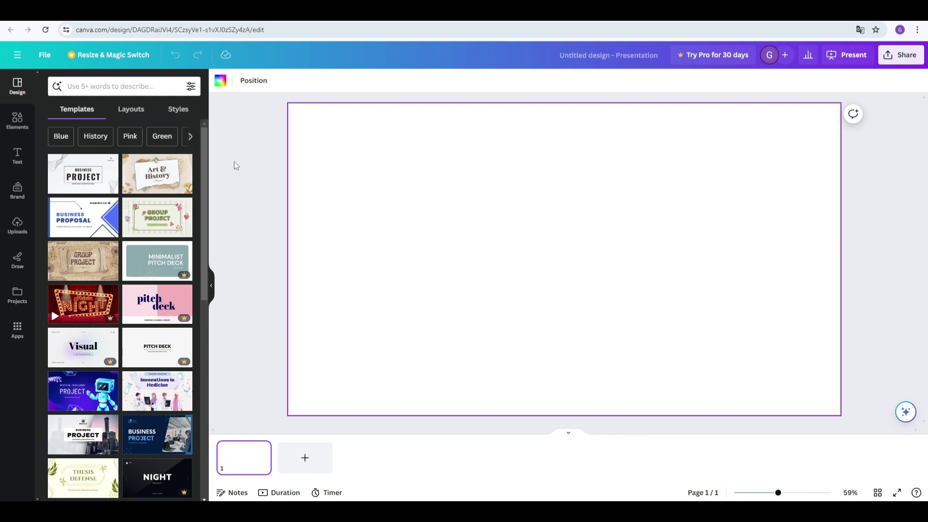
# Step: Generate Magic Design templates from the description "Una presentación con diapositivas sobre como hace el pan."
pyautogui.click(89, 86)
pyautogui.rightClick(65, 86)
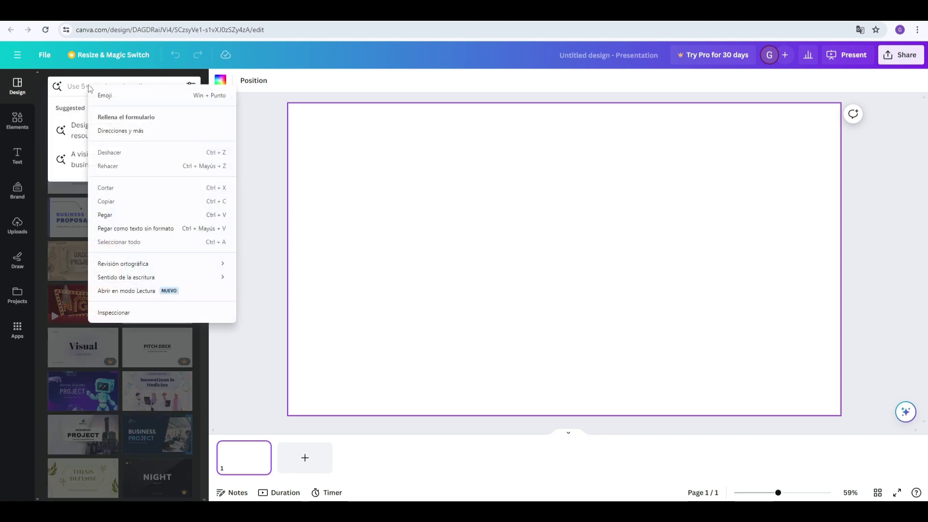
pyautogui.press('Escape')
pyautogui.write('Una presentación con diapositivas sobre como hace el pan.')
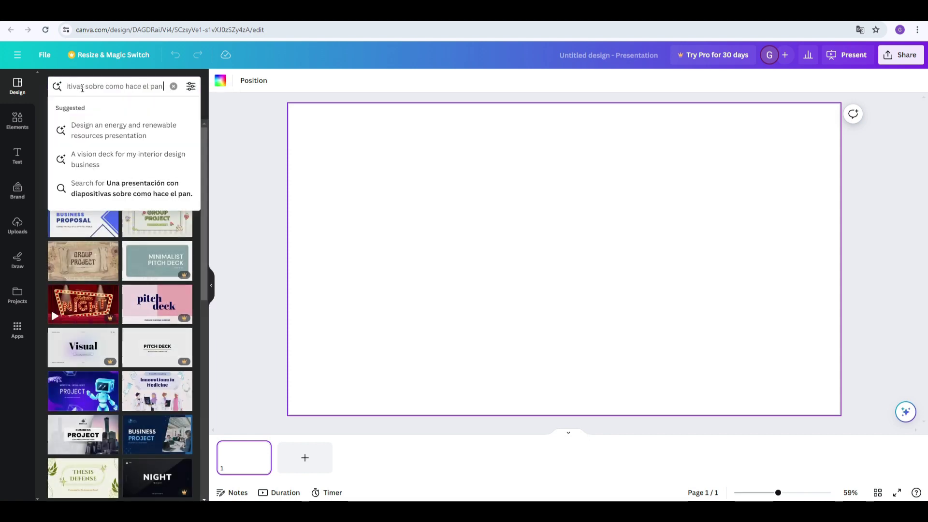
pyautogui.press('Return')
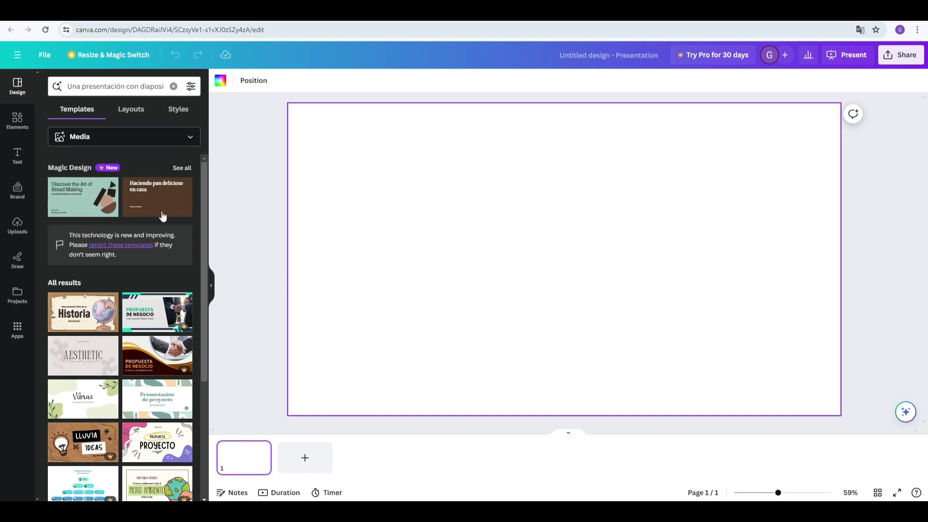
# Step: Show all Magic Design results and open the yellow "Haciendo delicioso pan" template
pyautogui.click(182, 168)
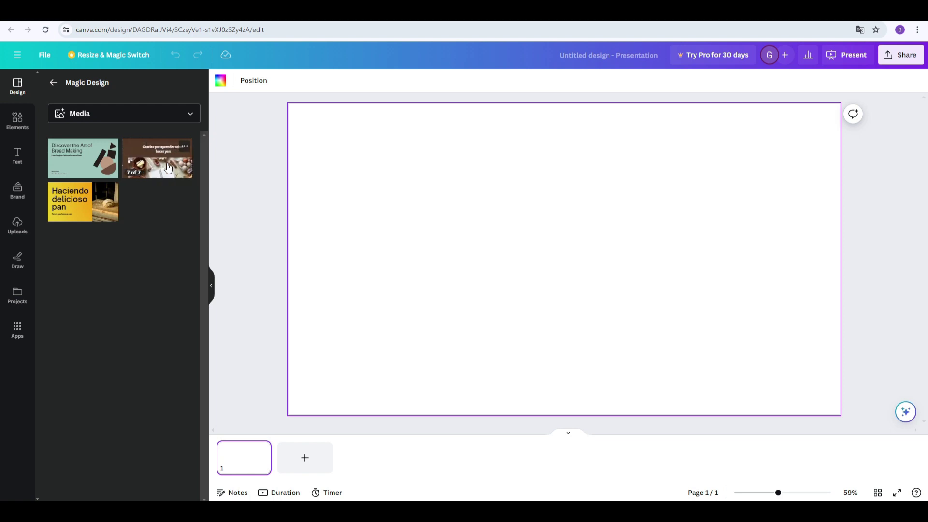
pyautogui.moveTo(71, 209)
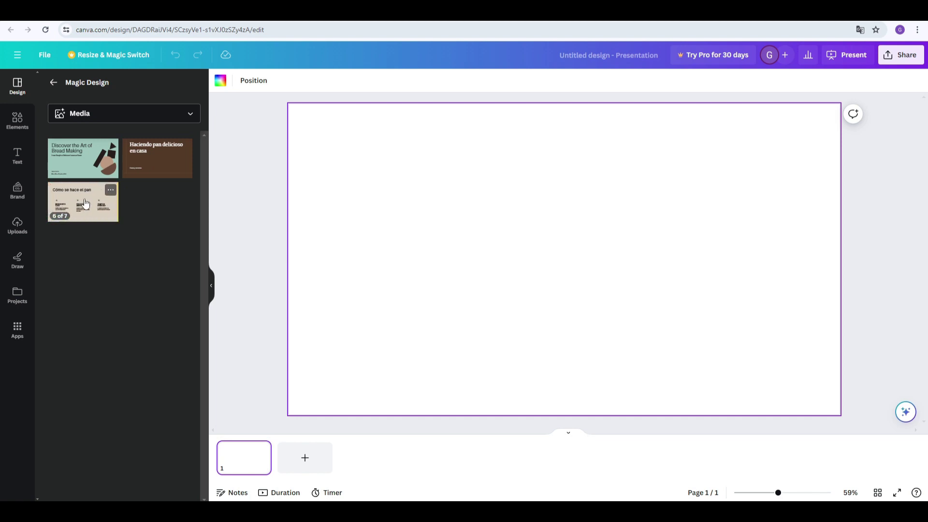
pyautogui.click(84, 199)
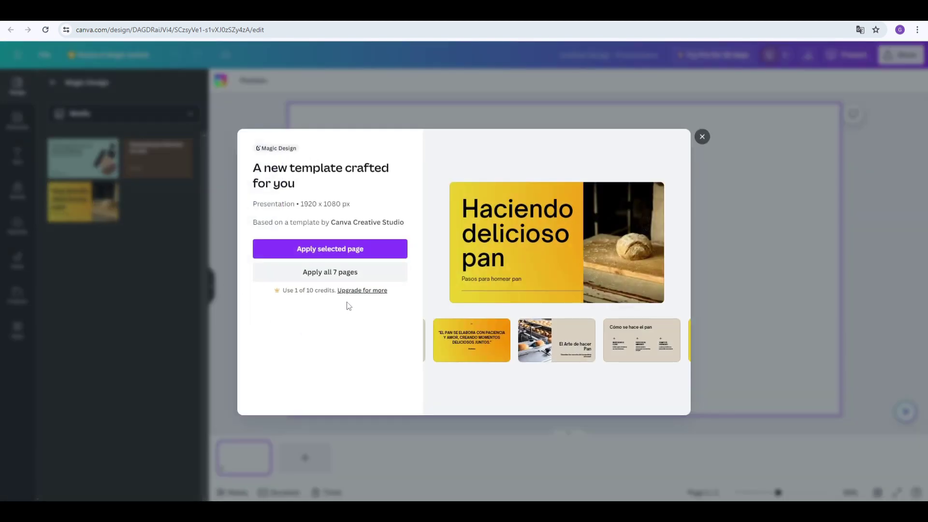